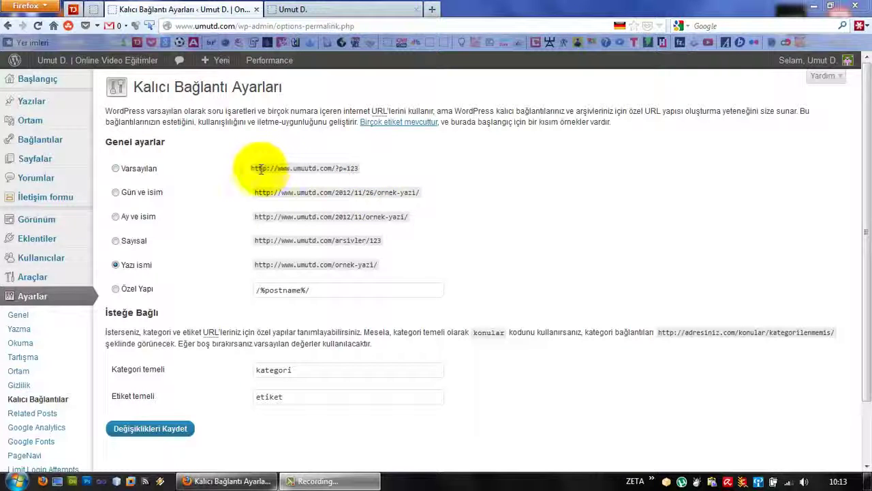
- Examine the example URL of the Varsayılan option and the Özel Yapı structure /%postname%/
{"action": "left_click_drag", "start_coordinate": [254, 168], "coordinate": [363, 173]}
{"action": "left_click", "coordinate": [366, 172]}
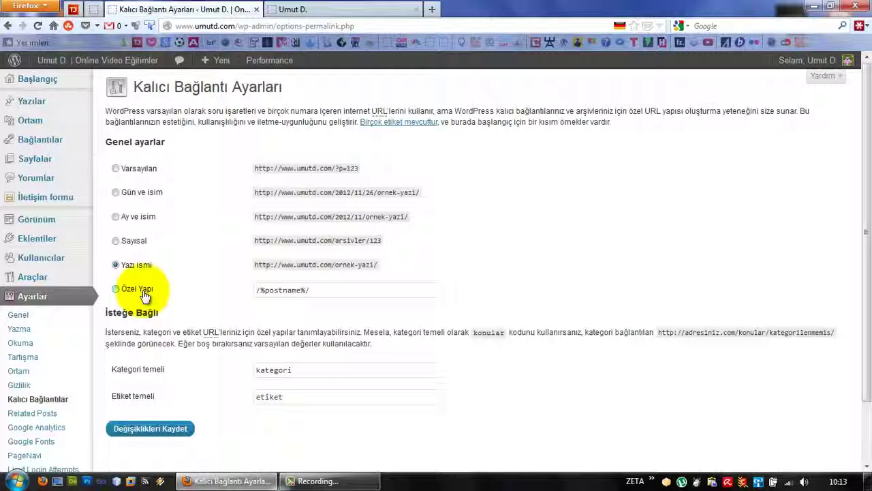
{"action": "left_click", "coordinate": [279, 292]}
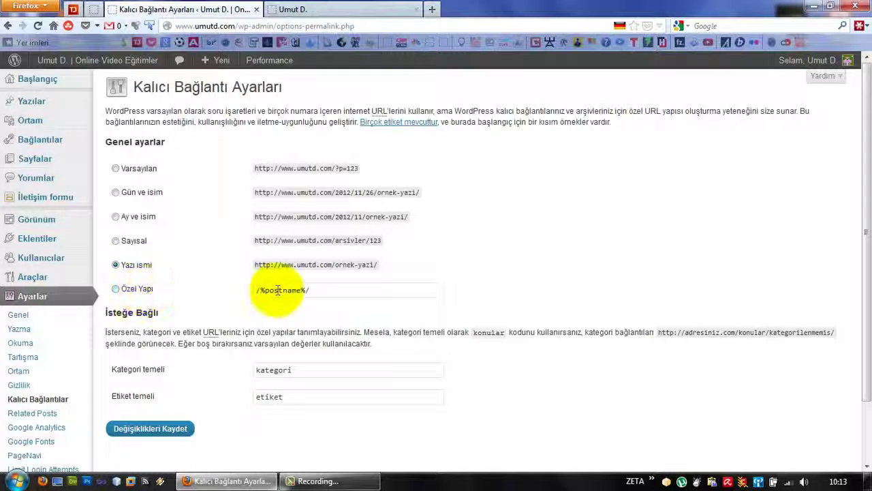
{"action": "key", "text": "End"}
{"action": "key", "text": "BackSpace"}
{"action": "type", "text": "/"}
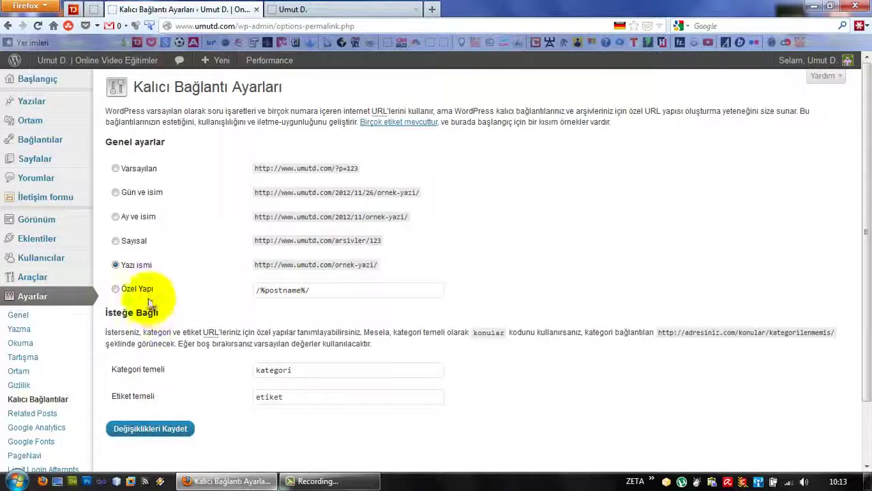
- Open the linked Using Permalinks reference on available tags in a new tab
{"action": "right_click", "coordinate": [394, 123]}
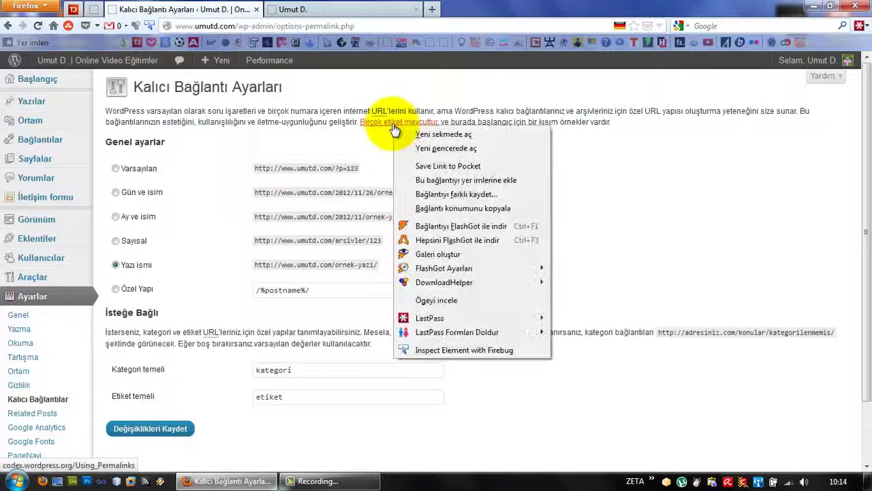
{"action": "left_click", "coordinate": [426, 133]}
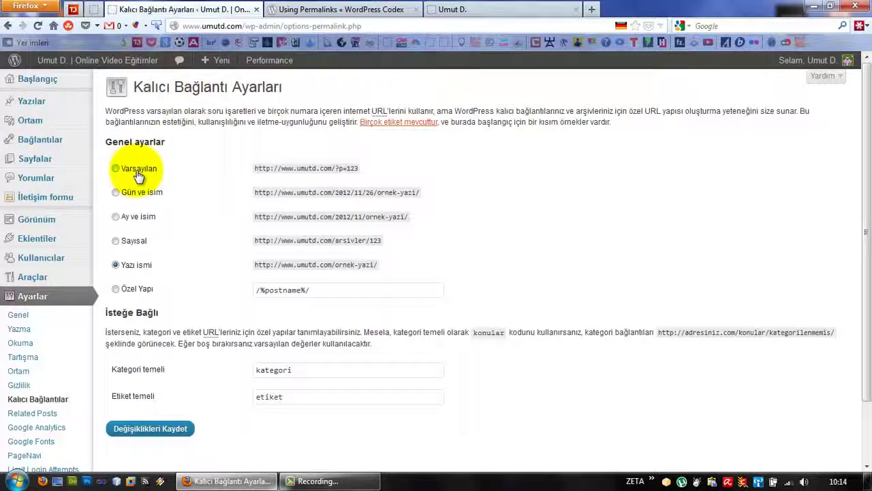
- Compare the ?p=123 and post-name example URLs with the published post's address, and dismiss the Windows colour scheme dialog
{"action": "left_click_drag", "start_coordinate": [359, 171], "coordinate": [336, 178]}
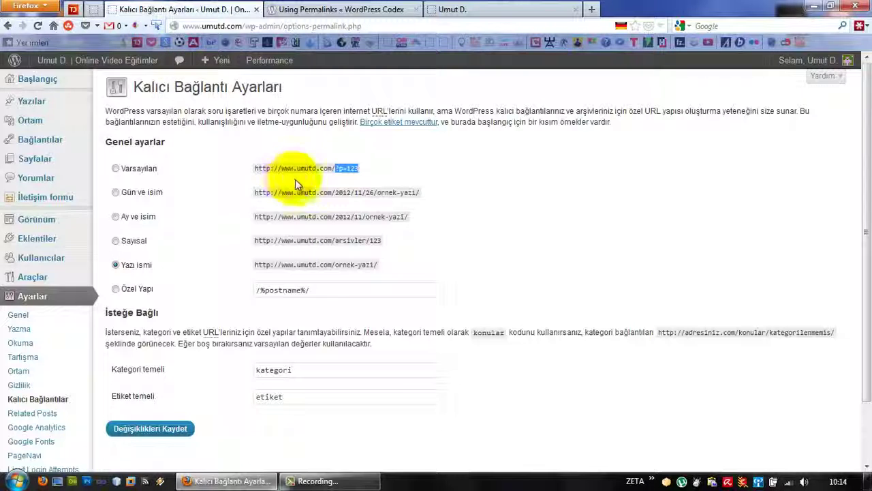
{"action": "left_click", "coordinate": [331, 262]}
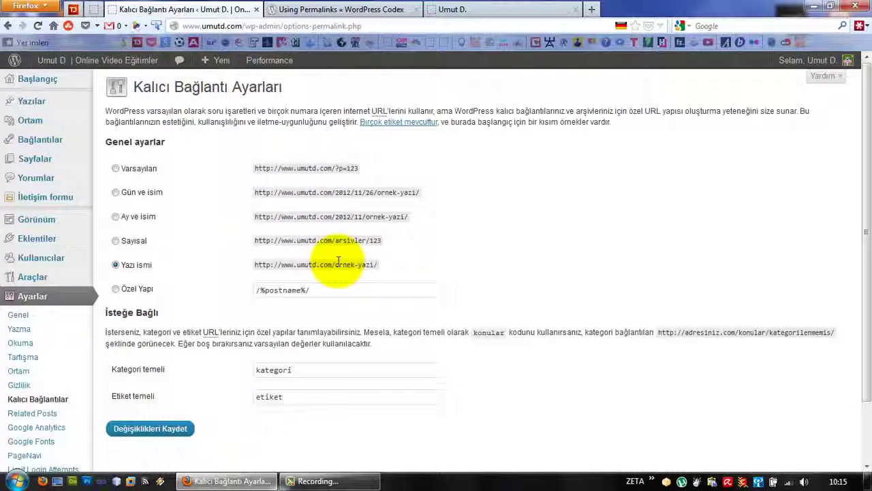
{"action": "left_click", "coordinate": [489, 8]}
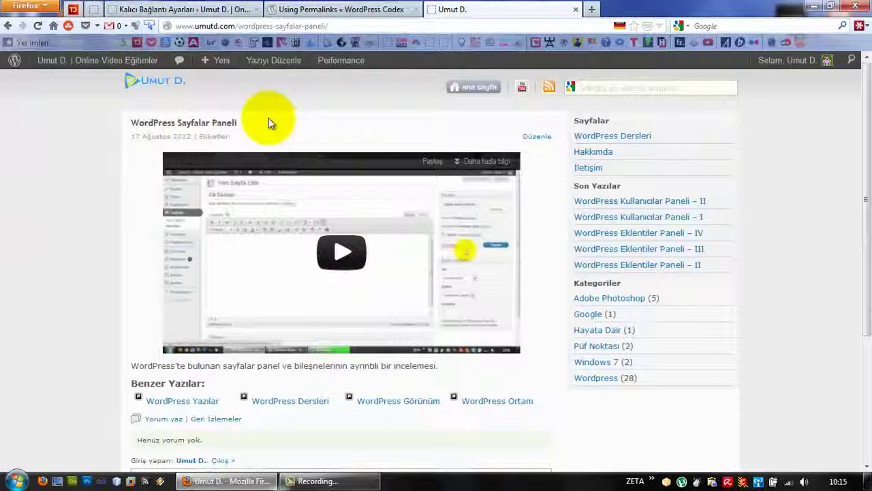
{"action": "left_click", "coordinate": [179, 9]}
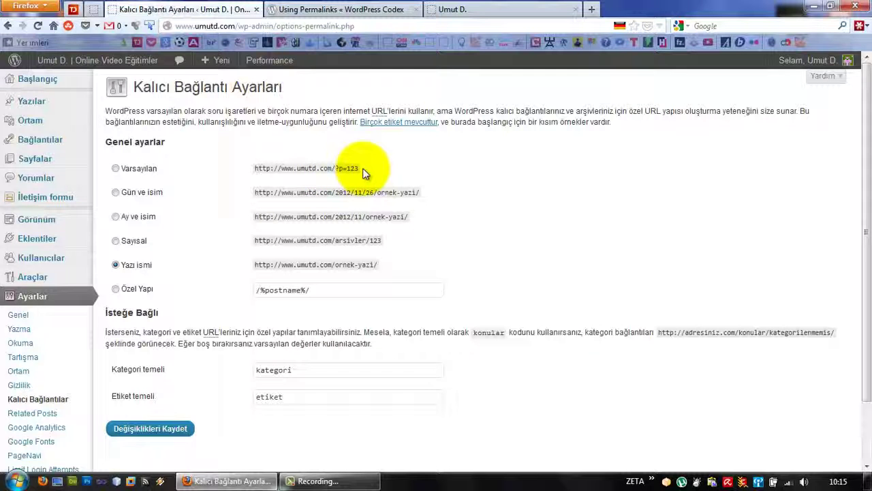
{"action": "left_click", "coordinate": [475, 7]}
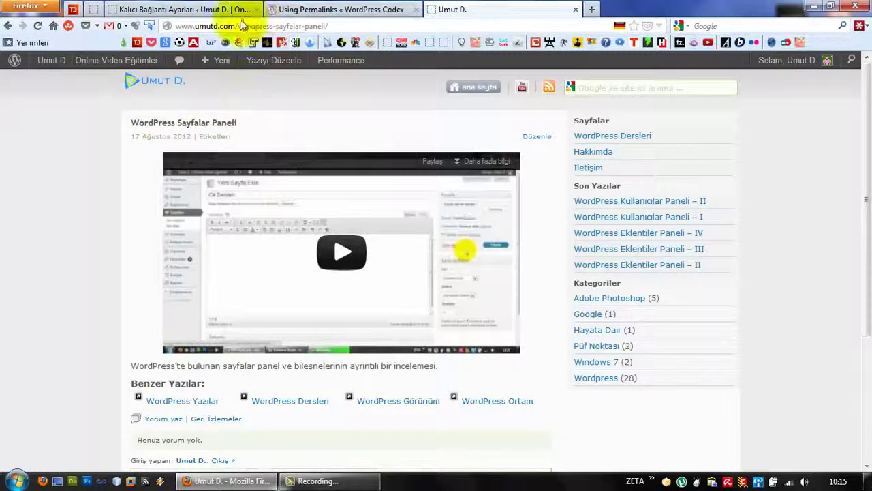
{"action": "left_click", "coordinate": [205, 9]}
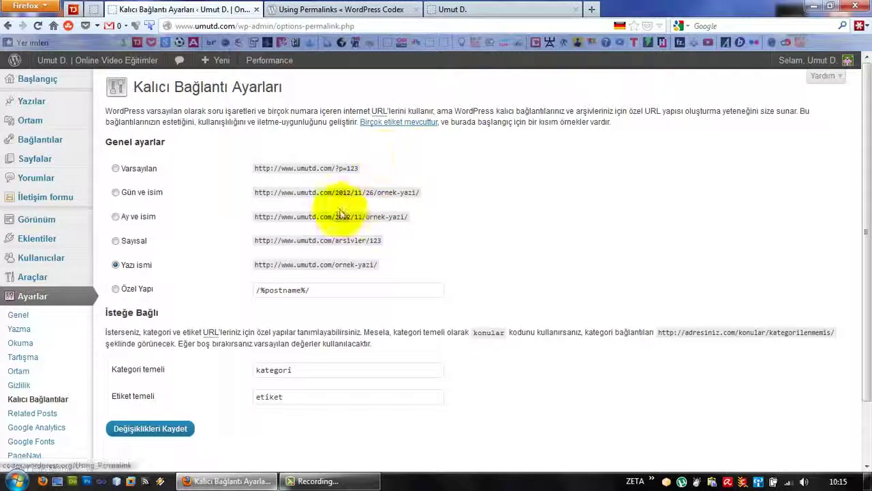
{"action": "left_click", "coordinate": [502, 9]}
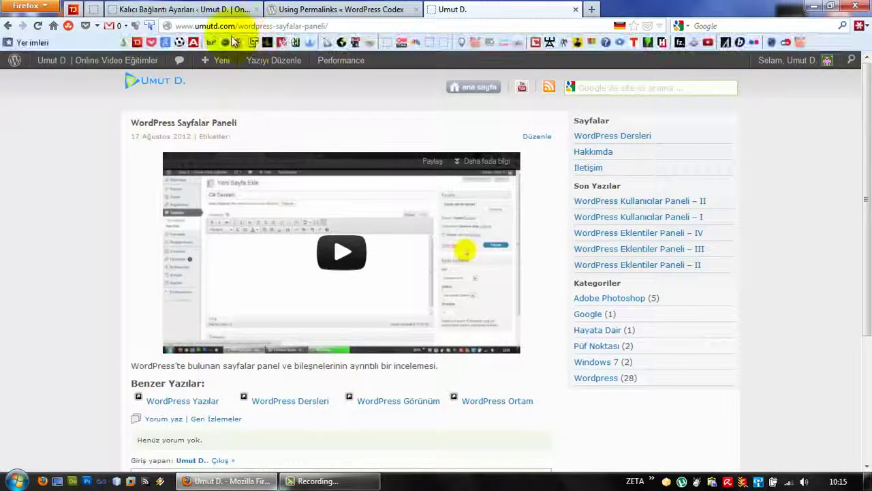
{"action": "left_click_drag", "start_coordinate": [237, 26], "coordinate": [338, 26]}
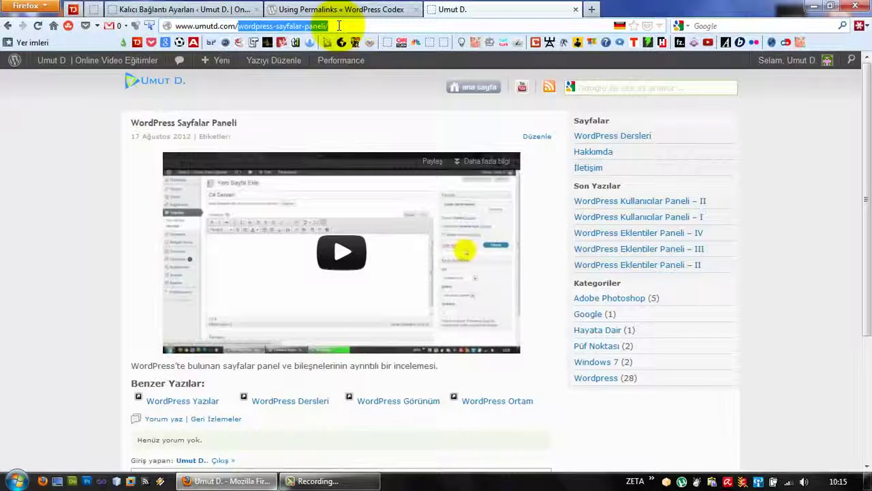
{"action": "left_click", "coordinate": [159, 9]}
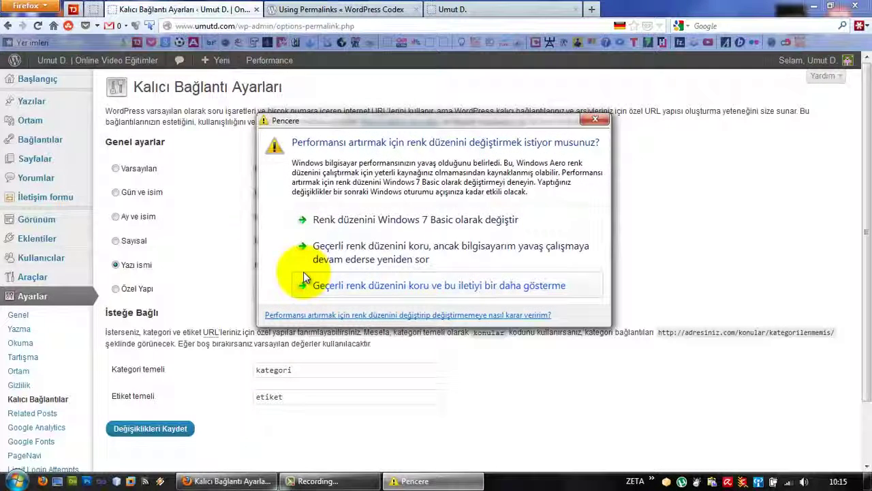
{"action": "left_click", "coordinate": [595, 119]}
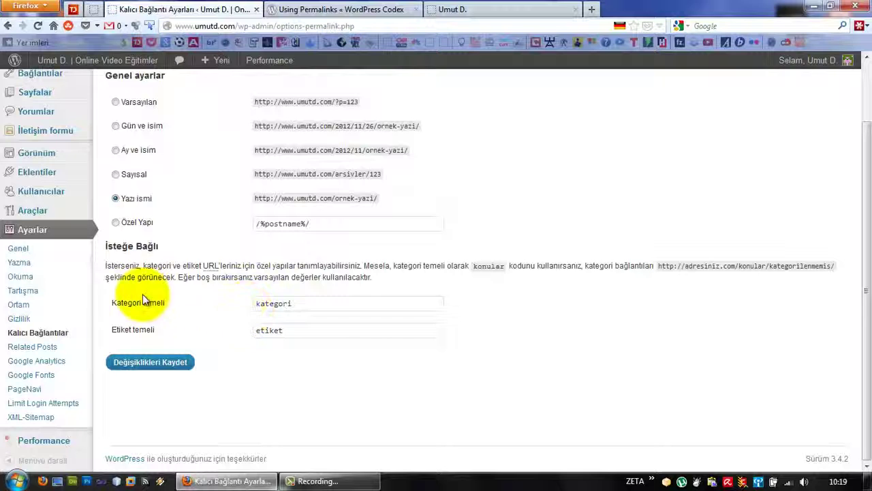
{"action": "double_click", "coordinate": [274, 304]}
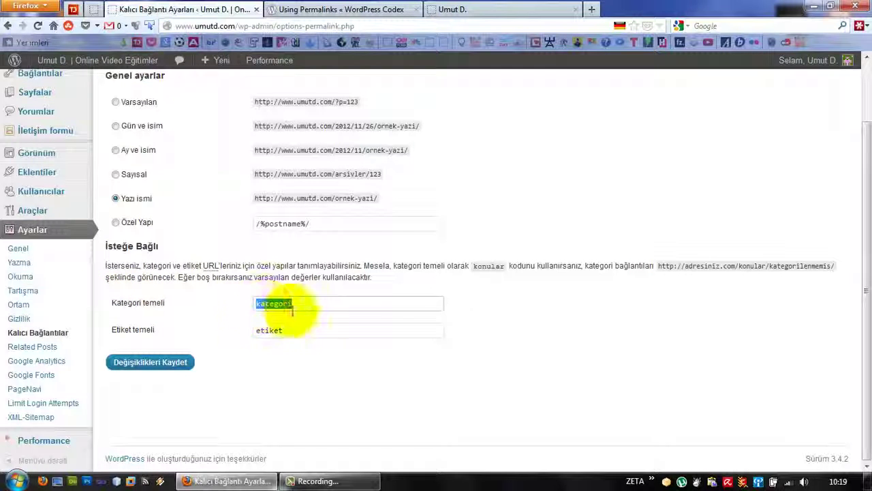
{"action": "left_click", "coordinate": [436, 10]}
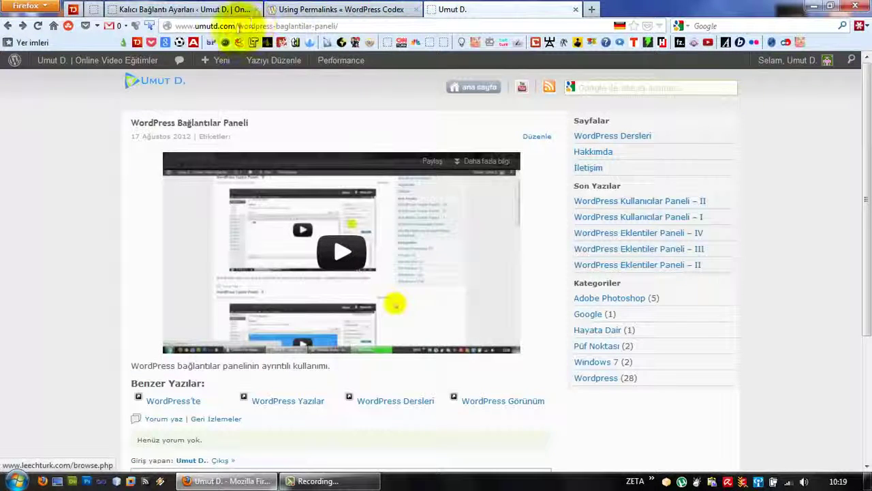
{"action": "left_click_drag", "start_coordinate": [237, 26], "coordinate": [381, 27]}
{"action": "type", "text": "ka"}
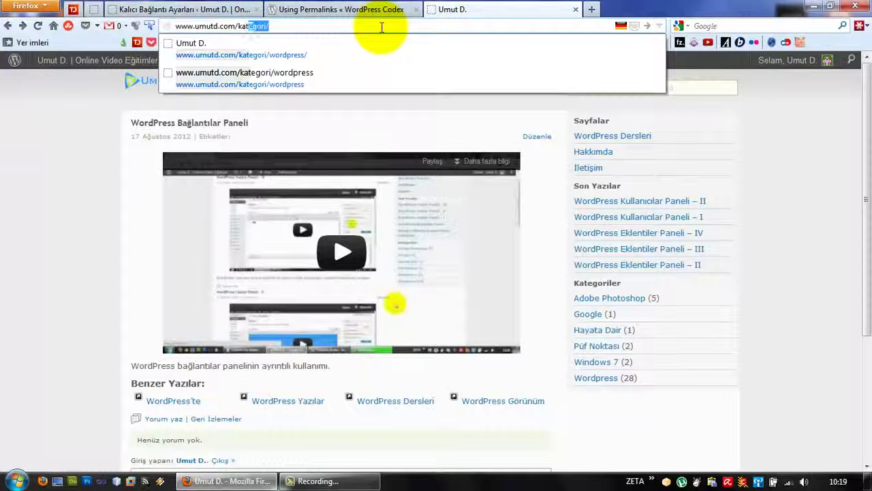
{"action": "type", "text": "tegori/w"}
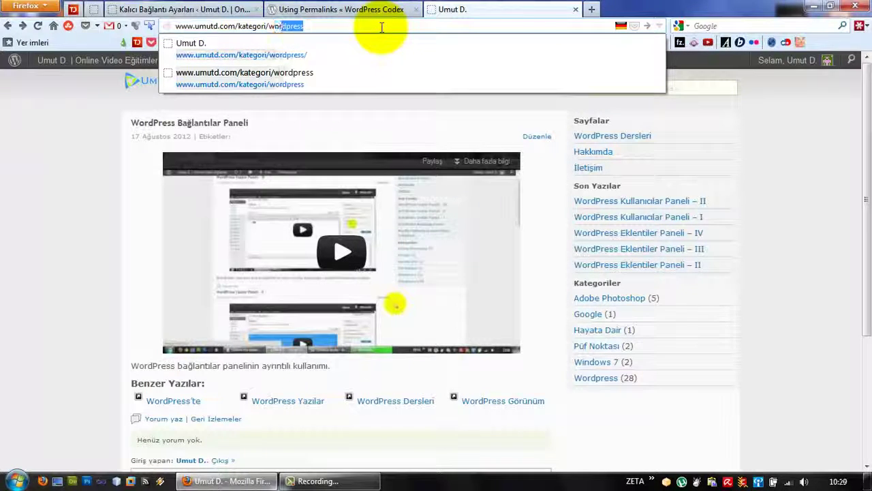
{"action": "type", "text": "or"}
{"action": "key", "text": "Return"}
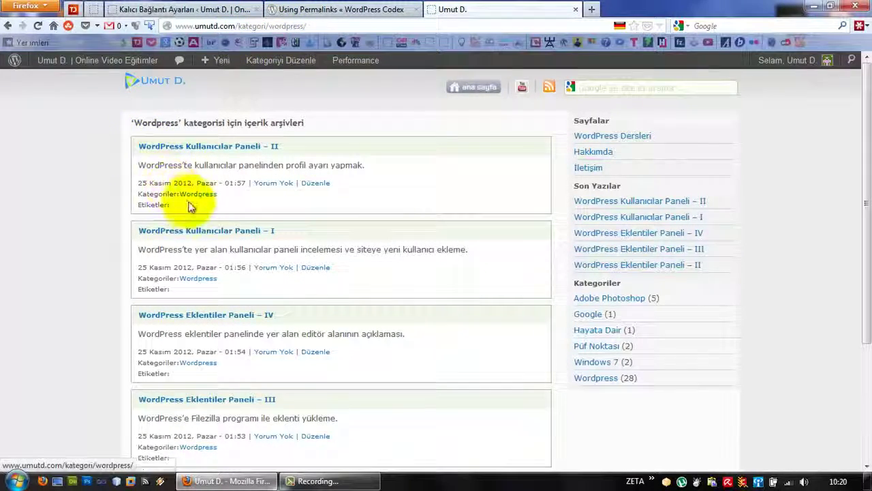
- Review the Wordpress category archive and compare the kategori part of its address with the category base setting
{"action": "scroll", "coordinate": [191, 207], "scroll_direction": "down", "scroll_amount": 5}
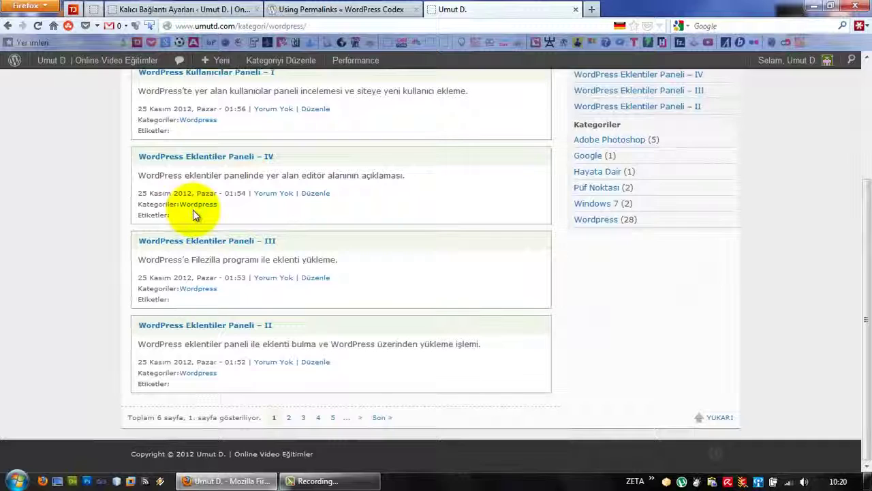
{"action": "scroll", "coordinate": [192, 209], "scroll_direction": "up", "scroll_amount": 5}
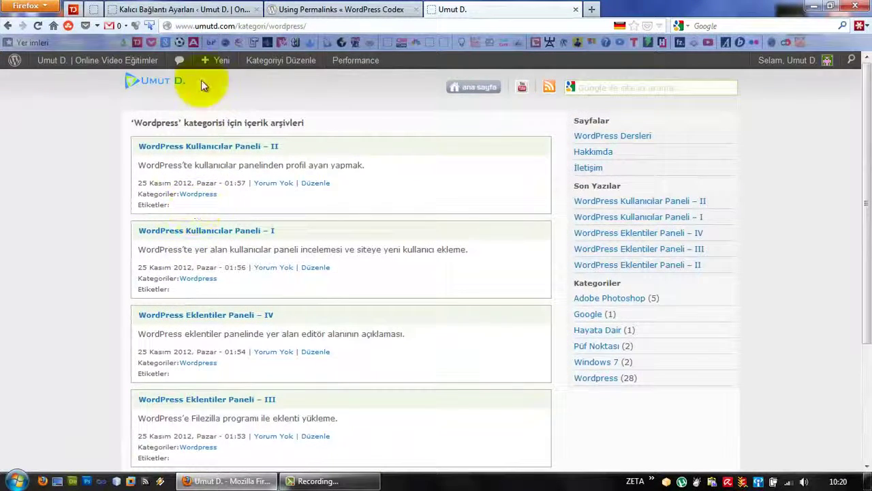
{"action": "left_click_drag", "start_coordinate": [237, 26], "coordinate": [267, 26]}
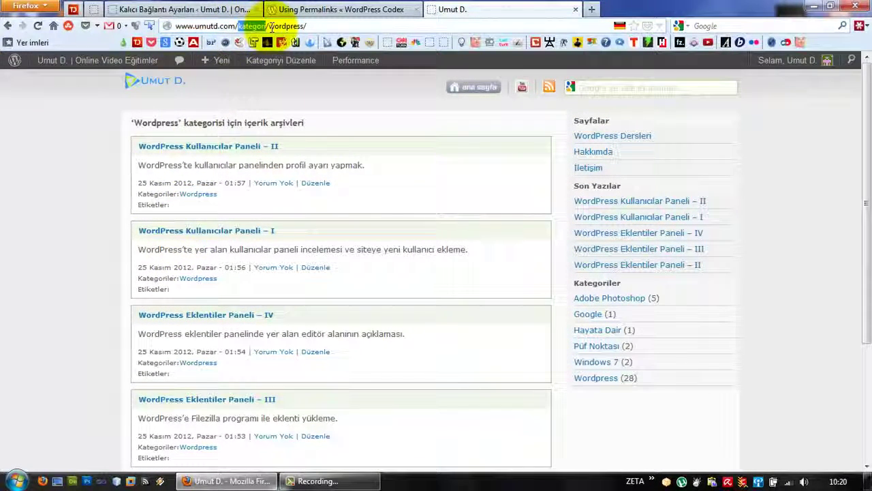
{"action": "left_click", "coordinate": [204, 10]}
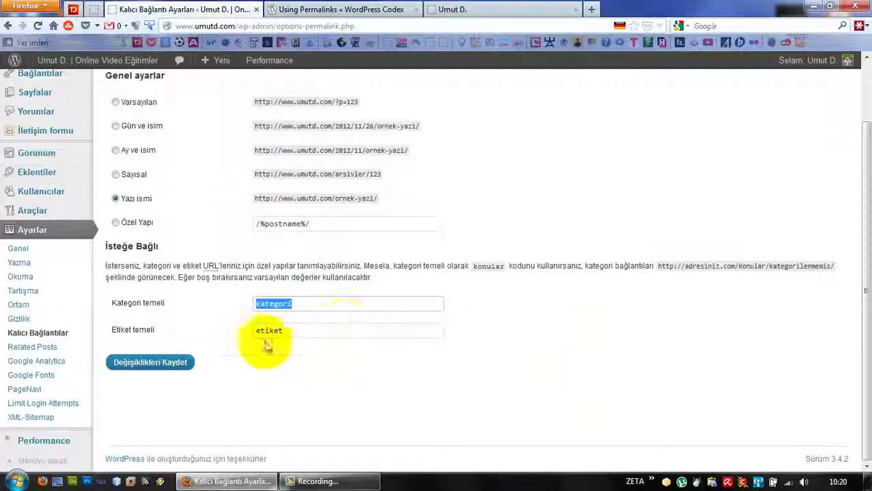
- Replace kategori with etiket in the archive page's address, and compare that part with the category and tag base settings
{"action": "key", "text": "ctrl+shift+Tab"}
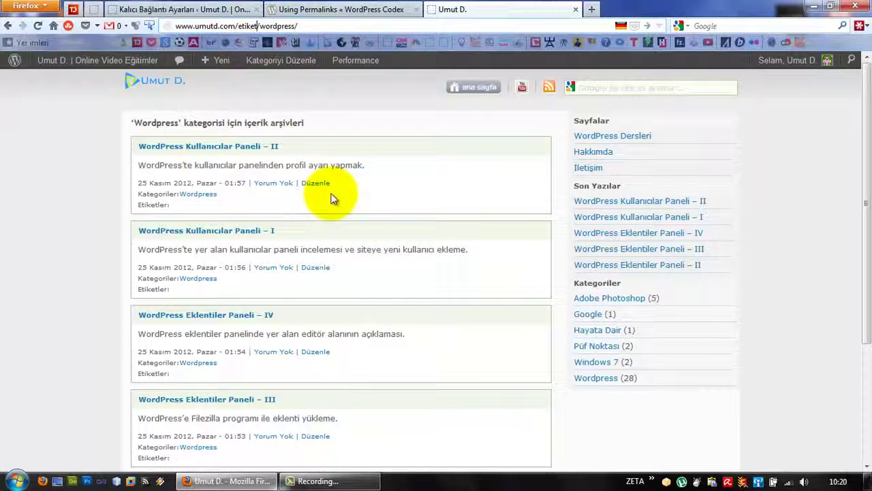
{"action": "left_click", "coordinate": [230, 10]}
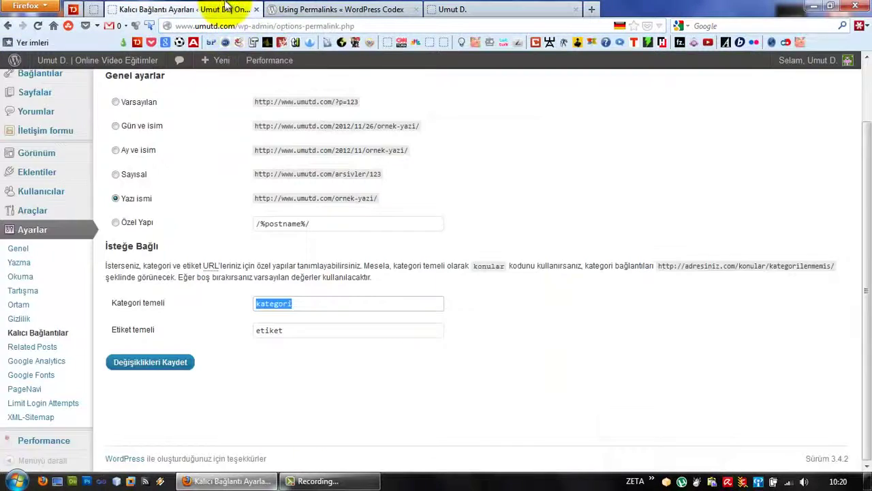
{"action": "key", "text": "ctrl+Tab"}
{"action": "key", "text": "ctrl+Tab"}
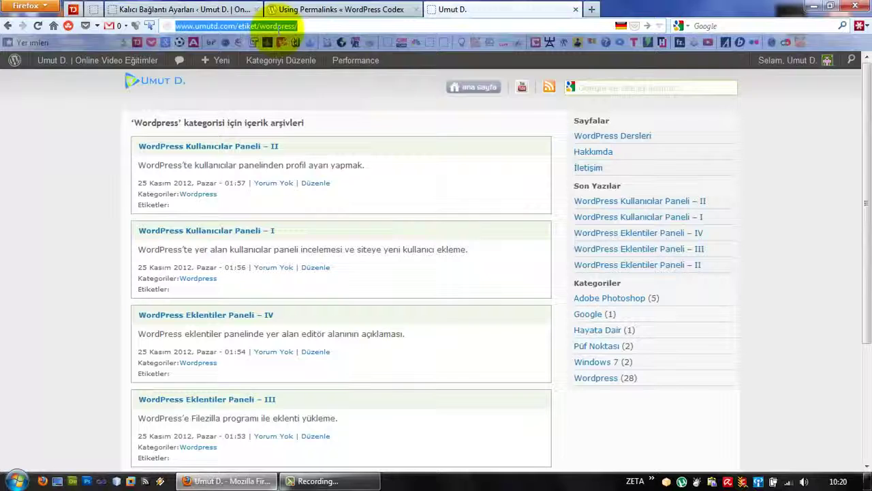
{"action": "left_click", "coordinate": [221, 10]}
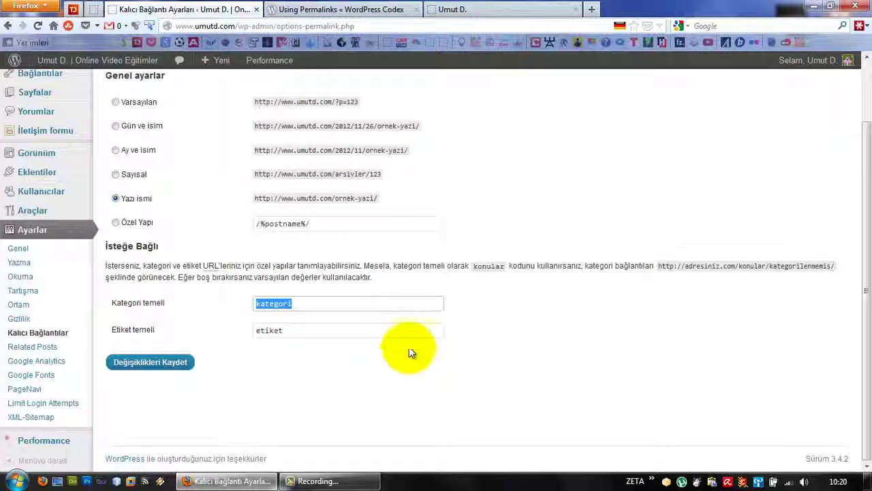
{"action": "left_click", "coordinate": [503, 9]}
{"action": "left_click", "coordinate": [244, 9]}
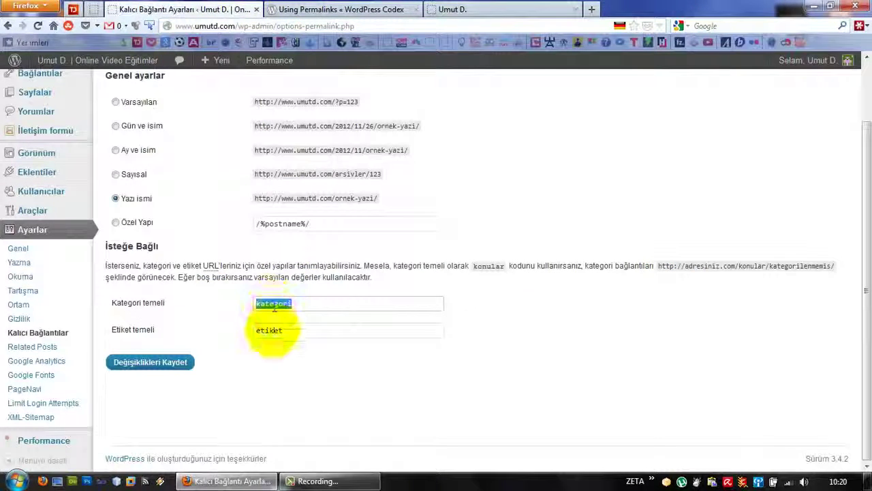
{"action": "left_click", "coordinate": [451, 9]}
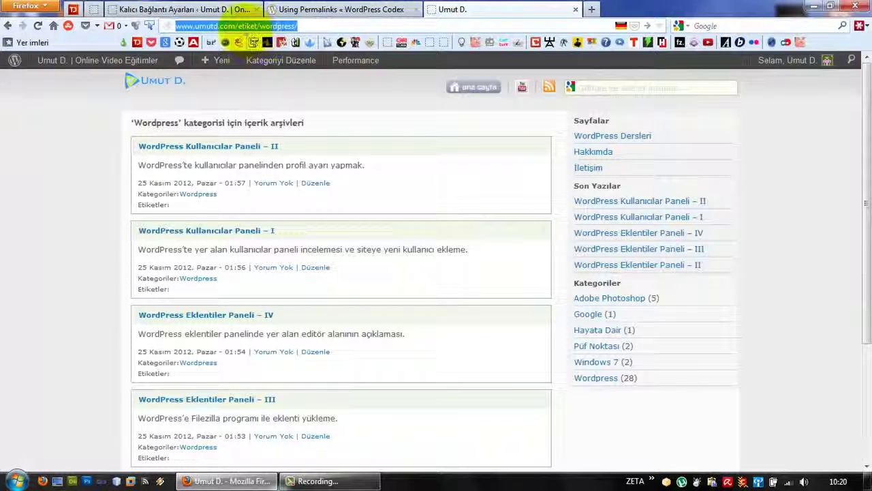
{"action": "double_click", "coordinate": [249, 26]}
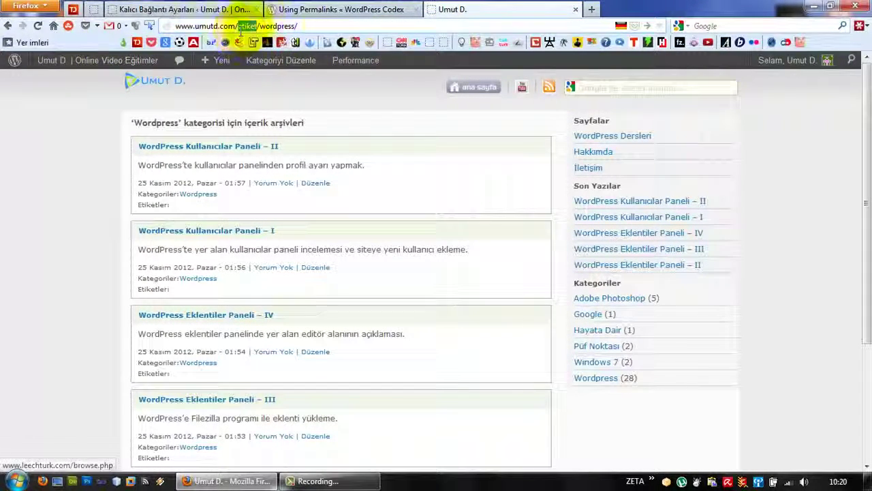